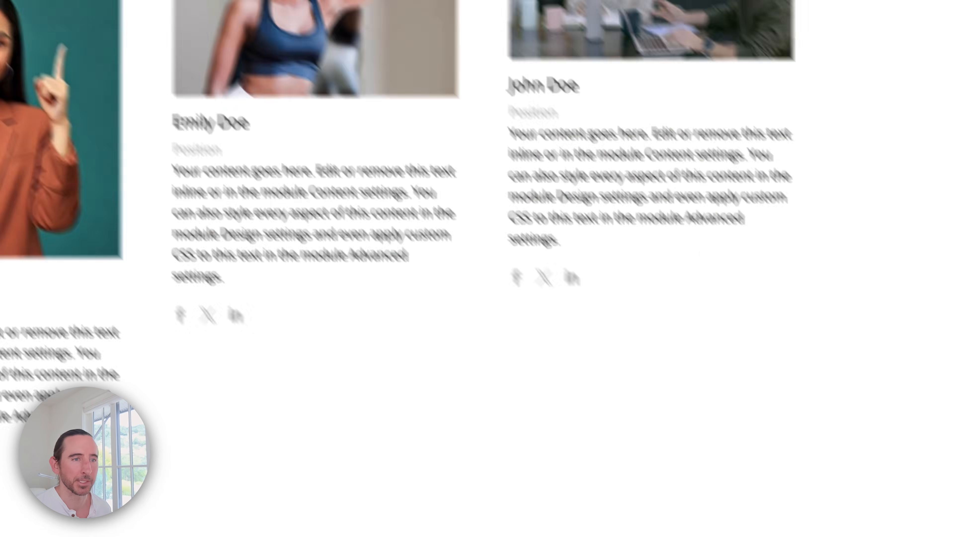
- Try a 320 px height on the first person's image, check it in tablet view and clear the height again
left_click(767, 366)
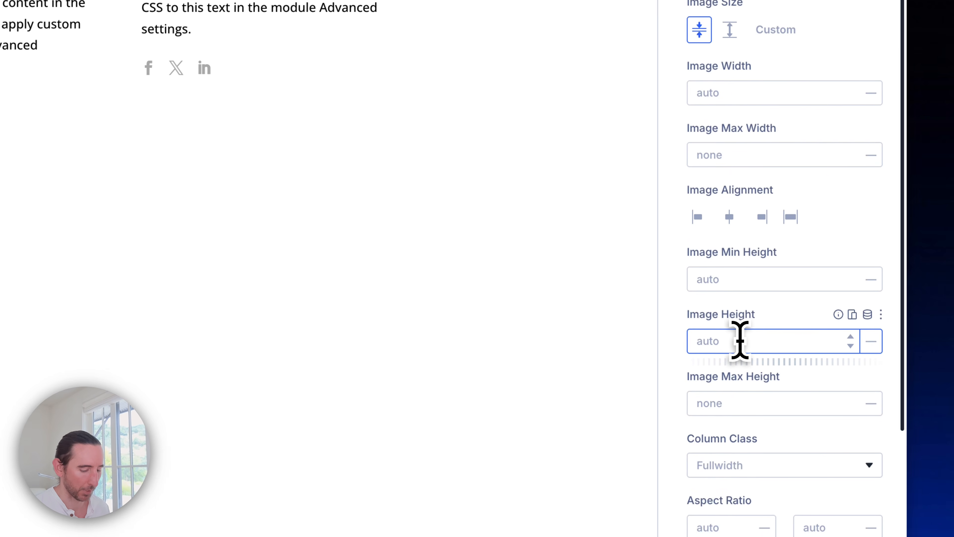
type("320")
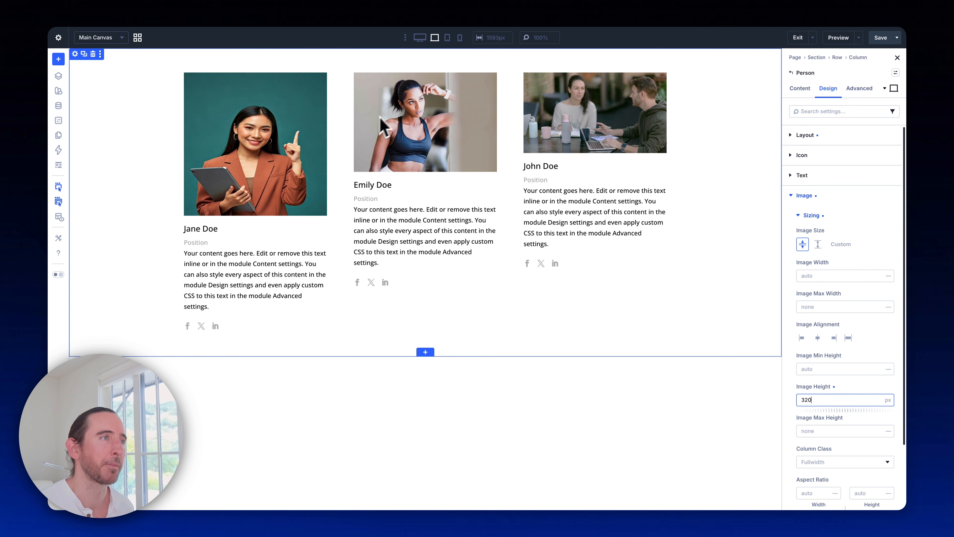
left_click(447, 37)
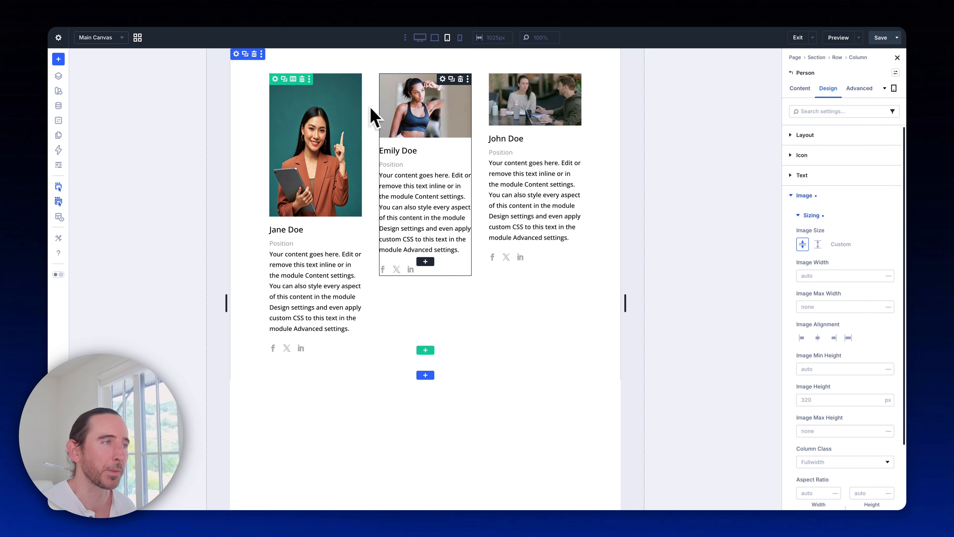
left_click_drag(622, 303, 660, 302)
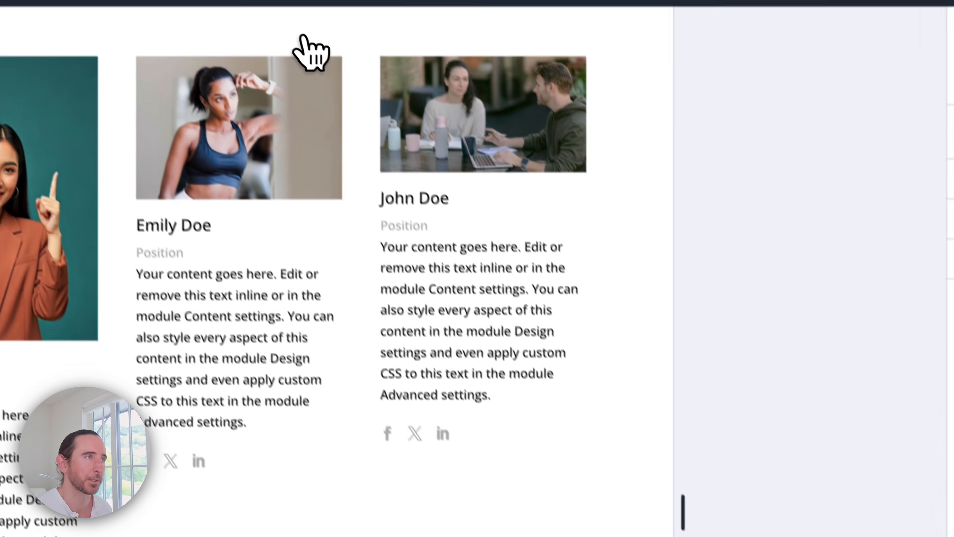
left_click(262, 39)
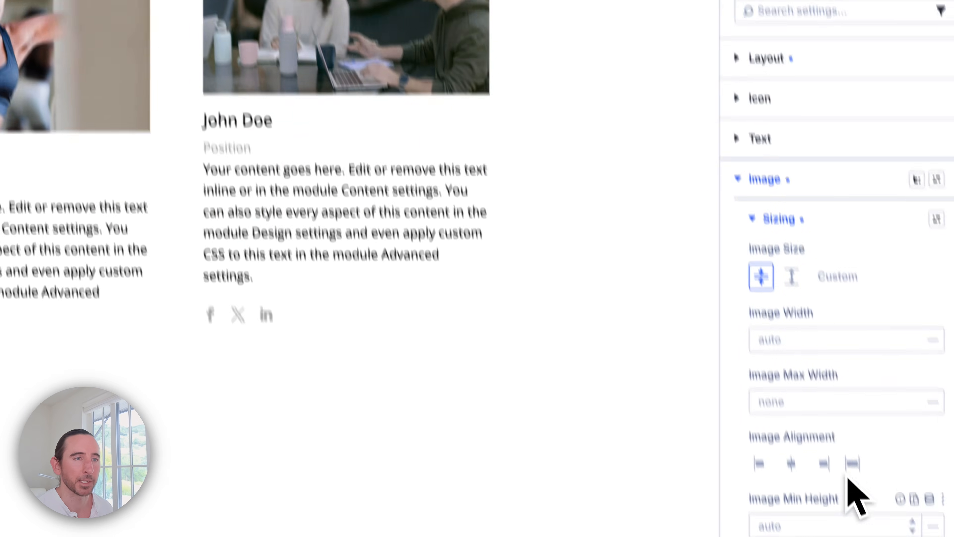
left_click(830, 401)
- Set the first person's image aspect ratio to width 1 and height 1
scroll(741, 277, "down", 5)
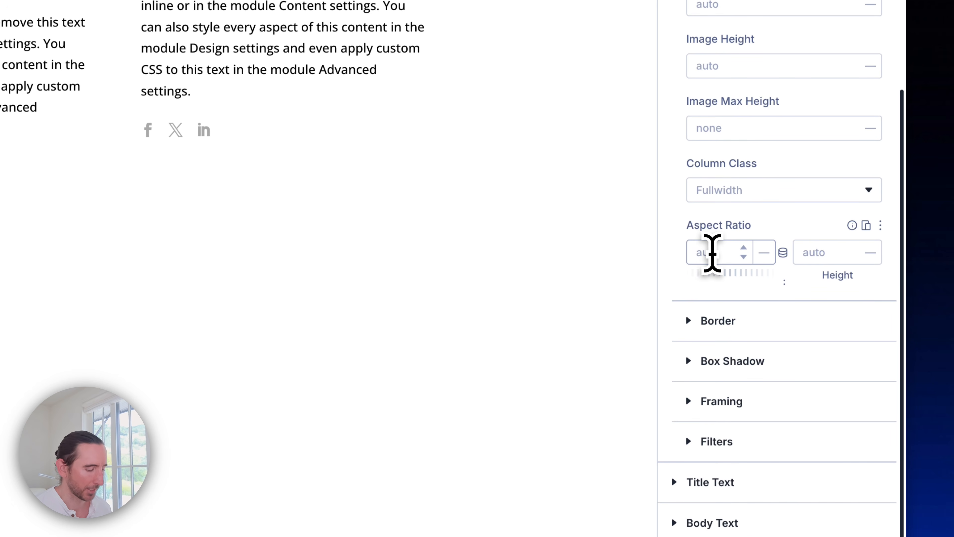
left_click(708, 252)
type("1")
left_click(824, 259)
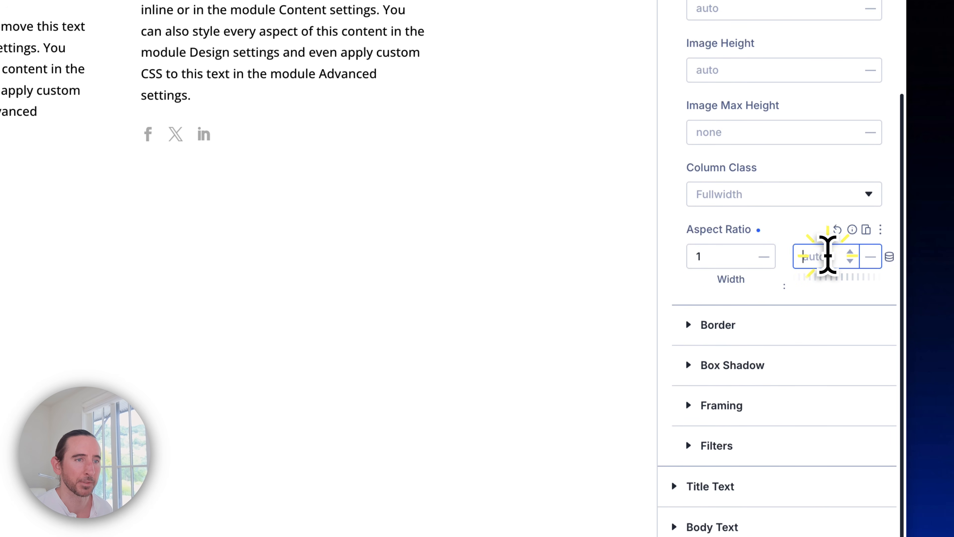
type("1")
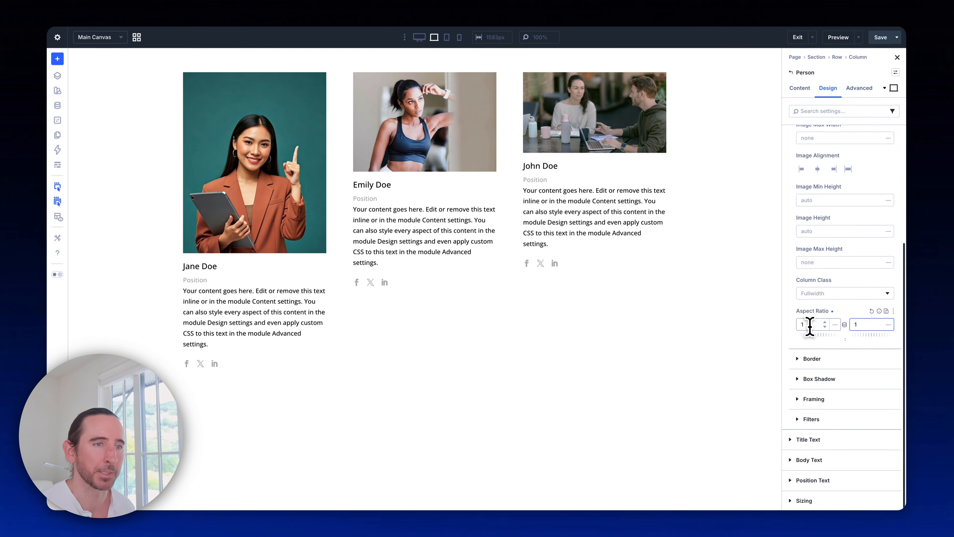
left_click(812, 324)
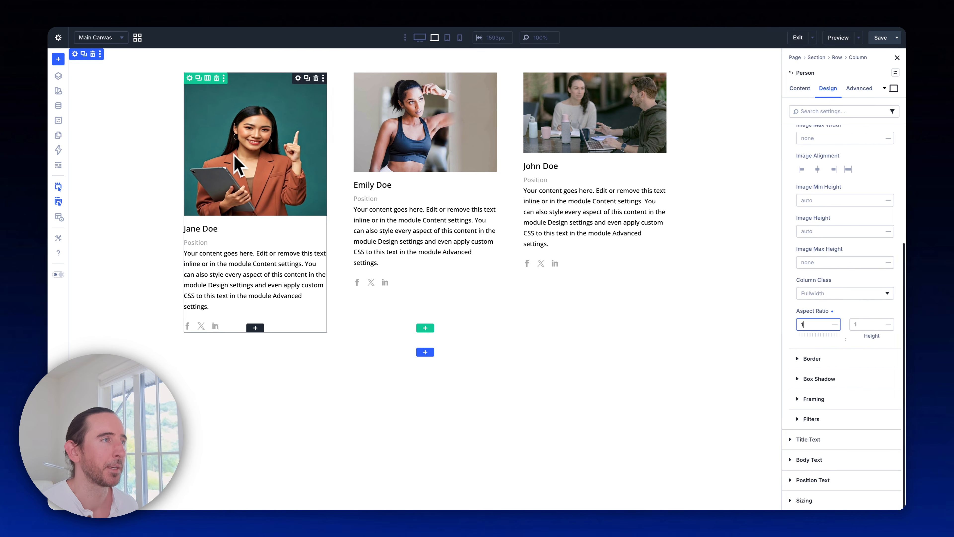
- Check the square image in the tablet and phone views and return to the desktop view
left_click(447, 38)
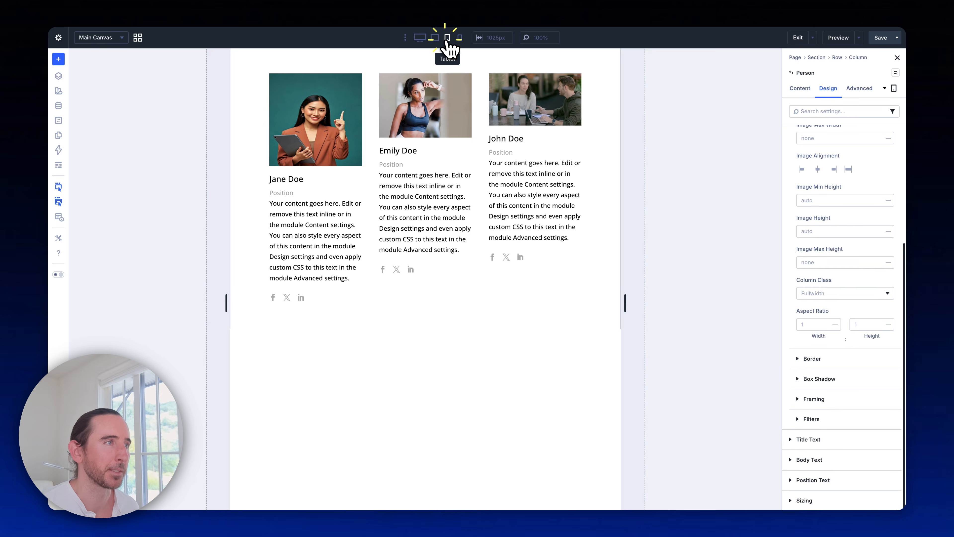
left_click(459, 37)
left_click(447, 37)
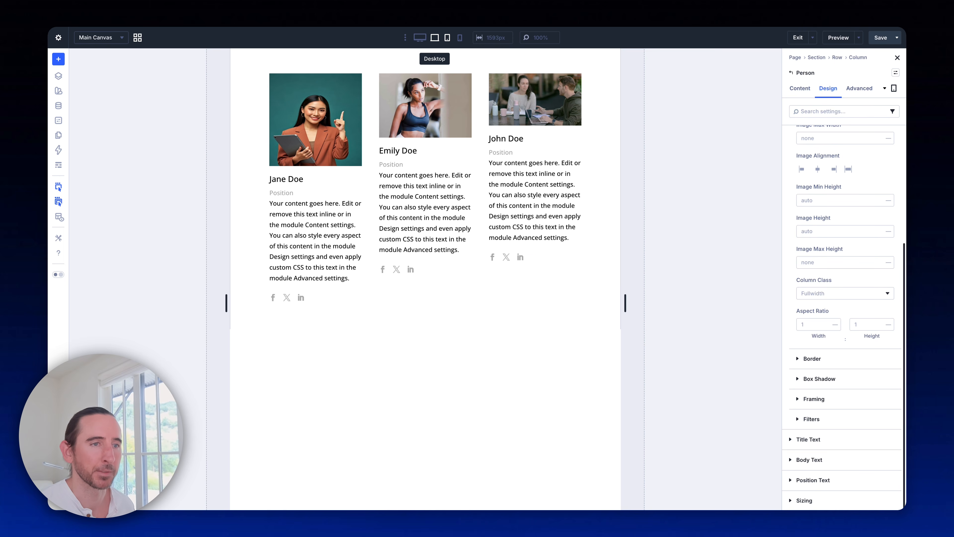
left_click(435, 37)
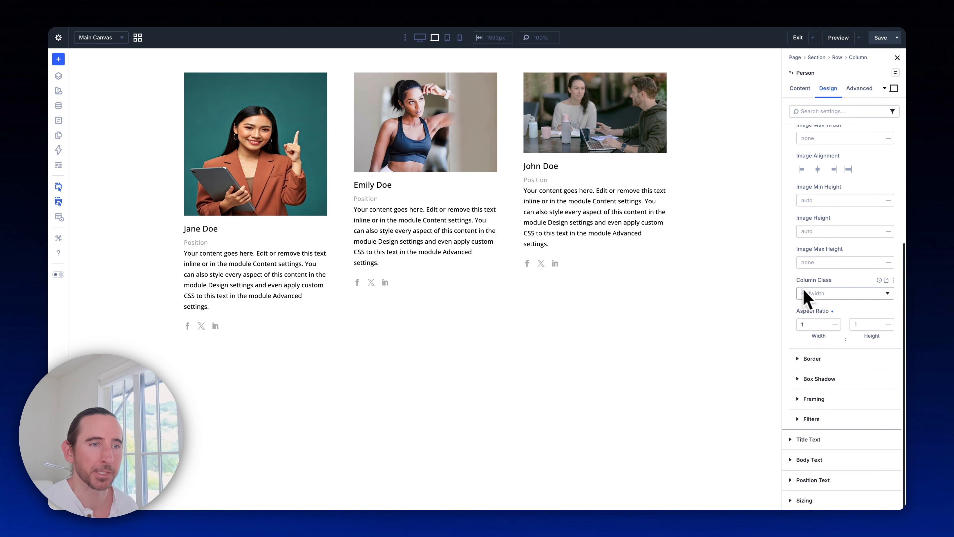
- Set the first person's image object fit to Cover and move its object position onto the face, about 49% X and 42% Y
left_click(833, 397)
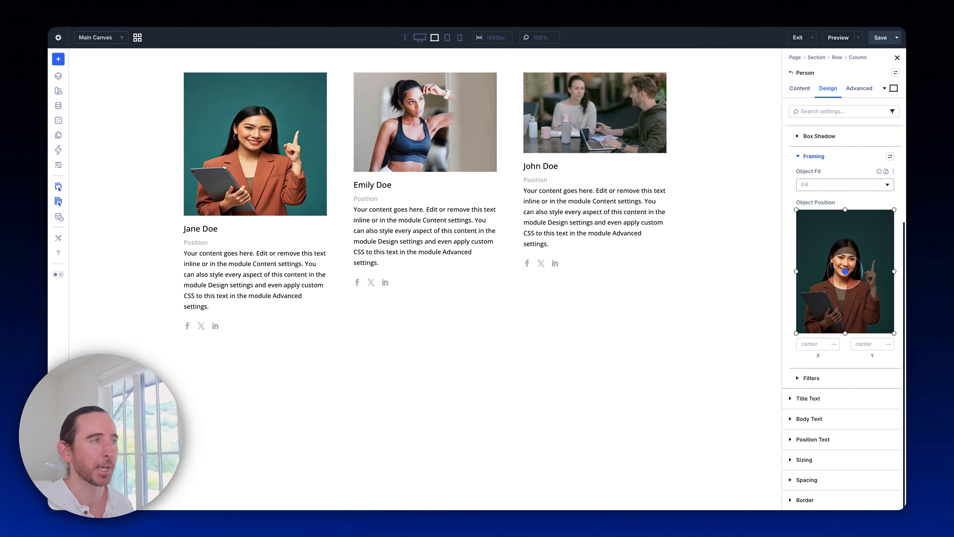
left_click(857, 186)
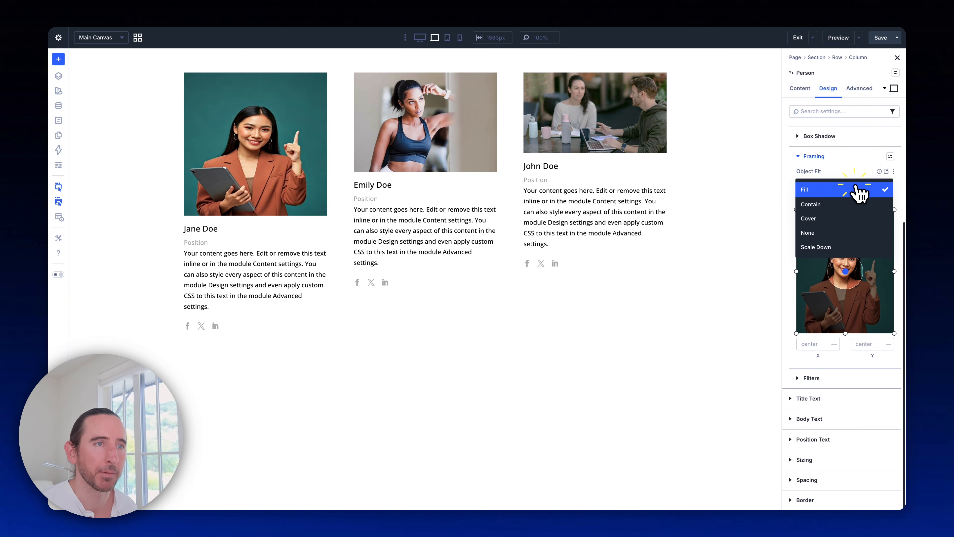
left_click(834, 219)
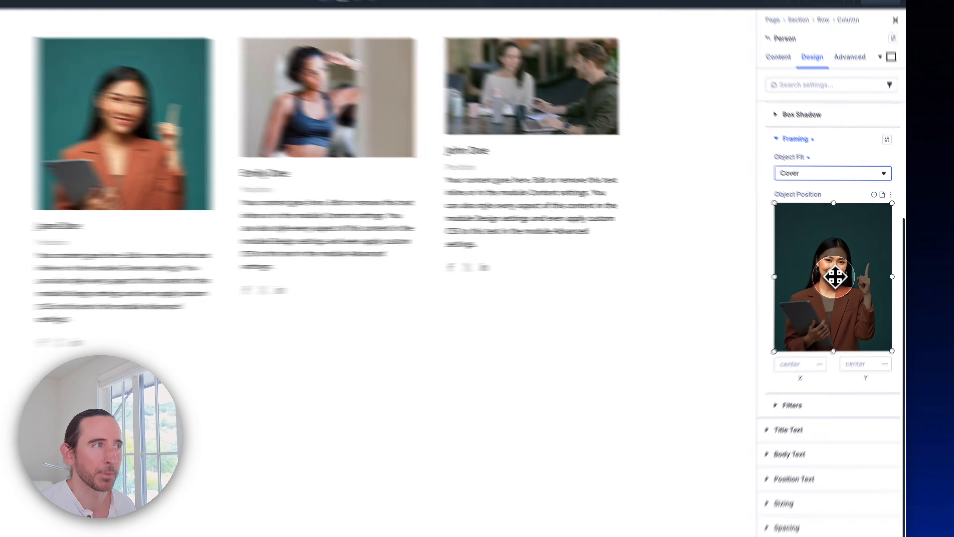
mouse_move(847, 271)
left_mouse_down()
mouse_move(852, 244)
mouse_move(810, 247)
mouse_move(824, 264)
mouse_move(844, 262)
left_mouse_up()
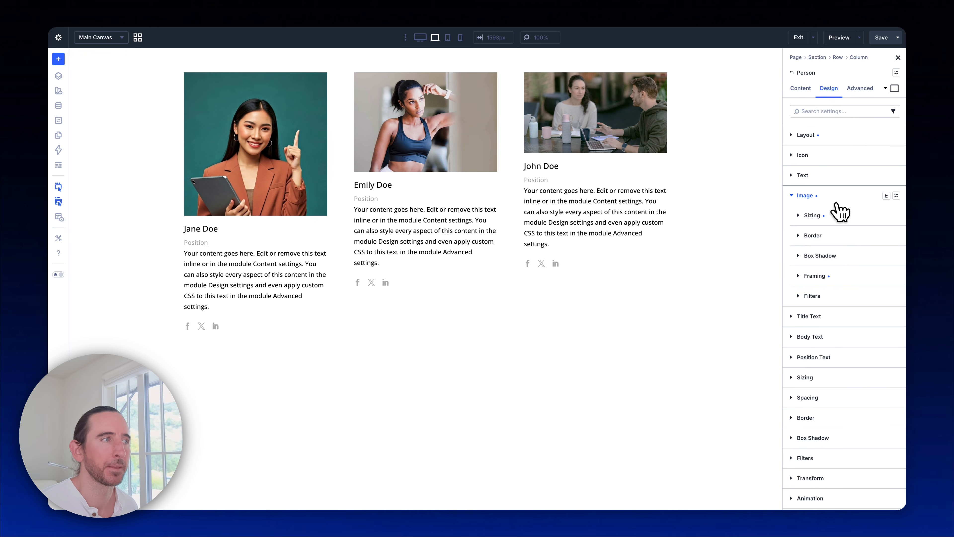
- Give the first person's image a 10 px border radius and a 5 px border in colour ffffff
left_click(831, 235)
left_click(819, 270)
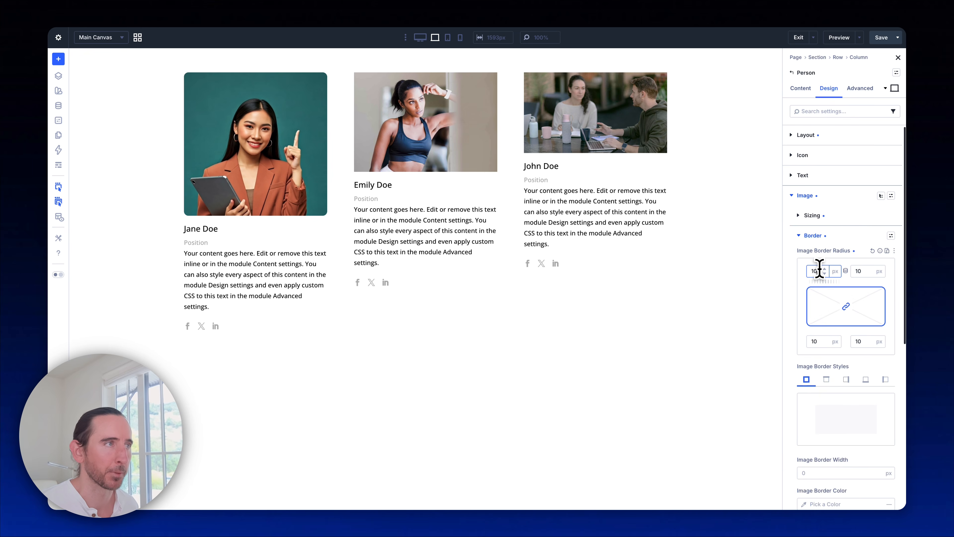
left_click(834, 484)
left_click(821, 502)
type("ff")
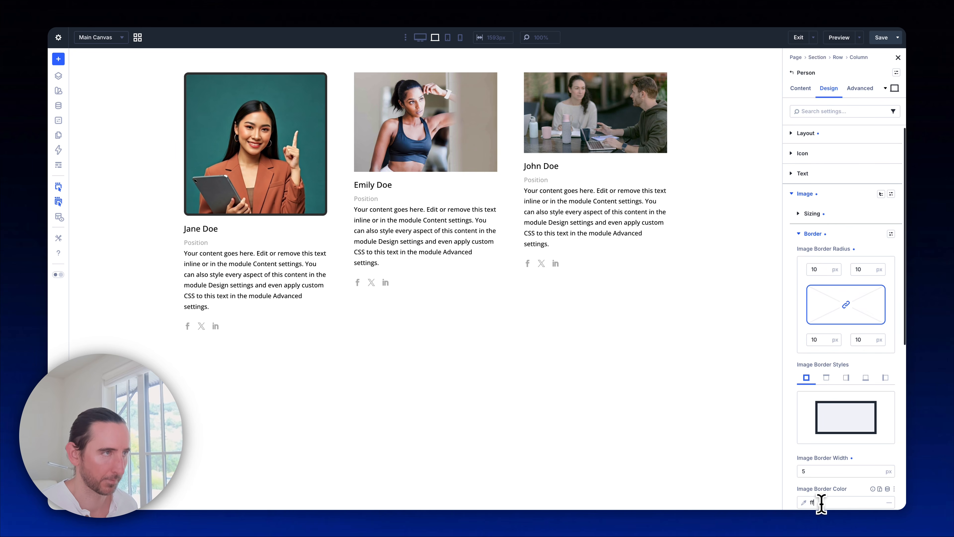
type("ffff")
- Apply the box shadow style that falls below the box to the first person's image
left_click(821, 240)
left_click(835, 256)
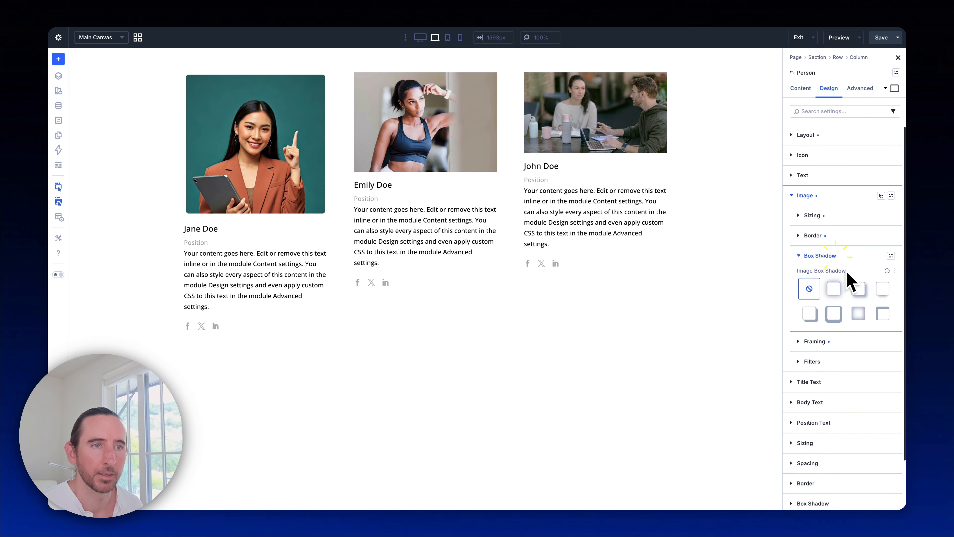
left_click(883, 288)
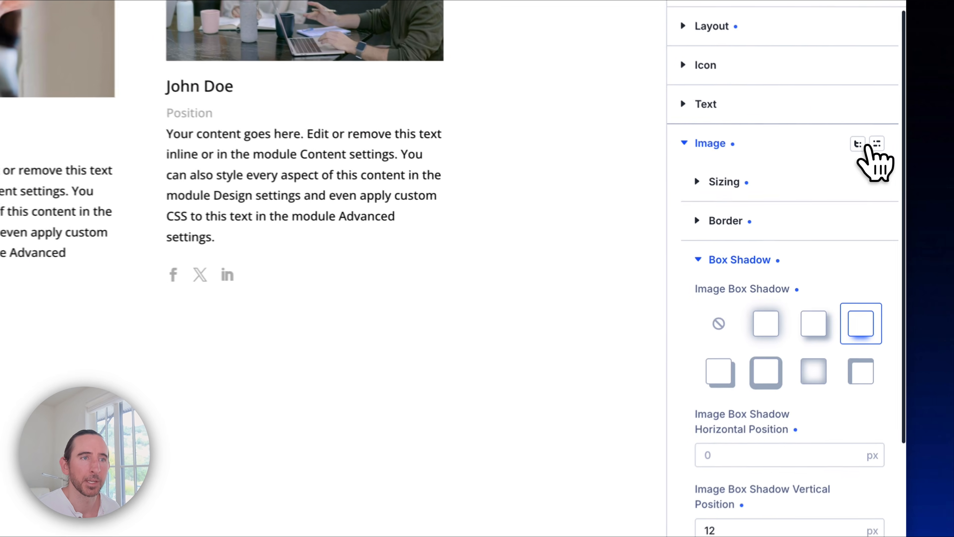
left_click(736, 259)
- Save the image's current styles as a new preset named Square Border
left_click(877, 144)
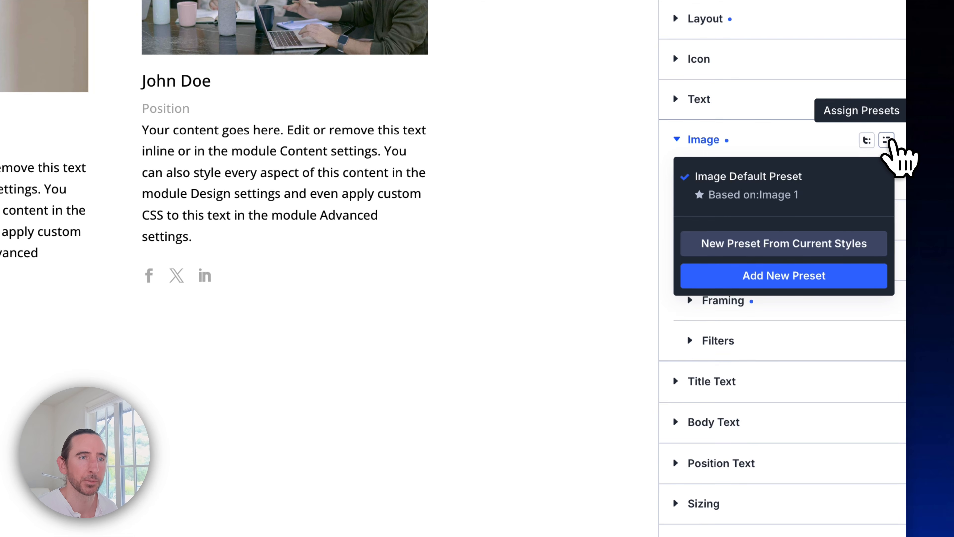
left_click(814, 243)
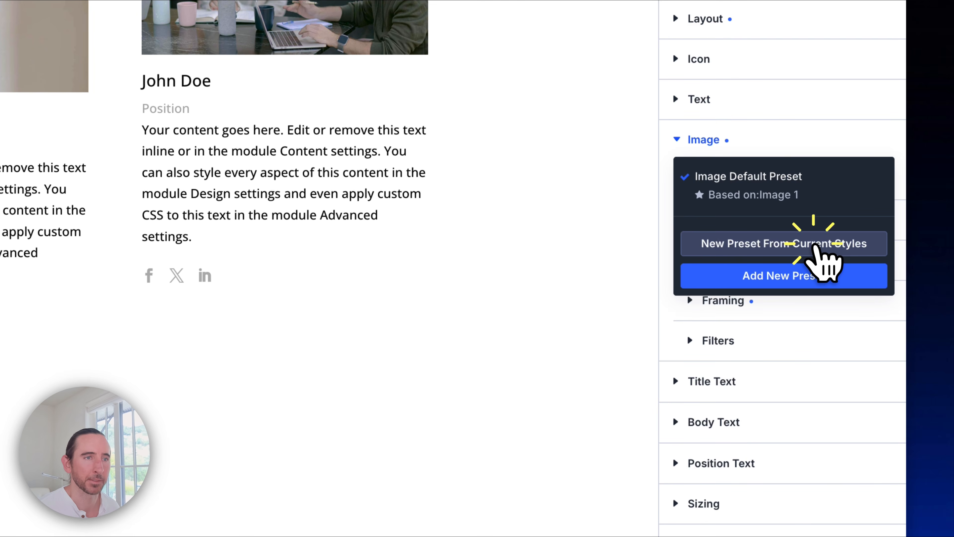
triple_click(754, 199)
type("Square Bo")
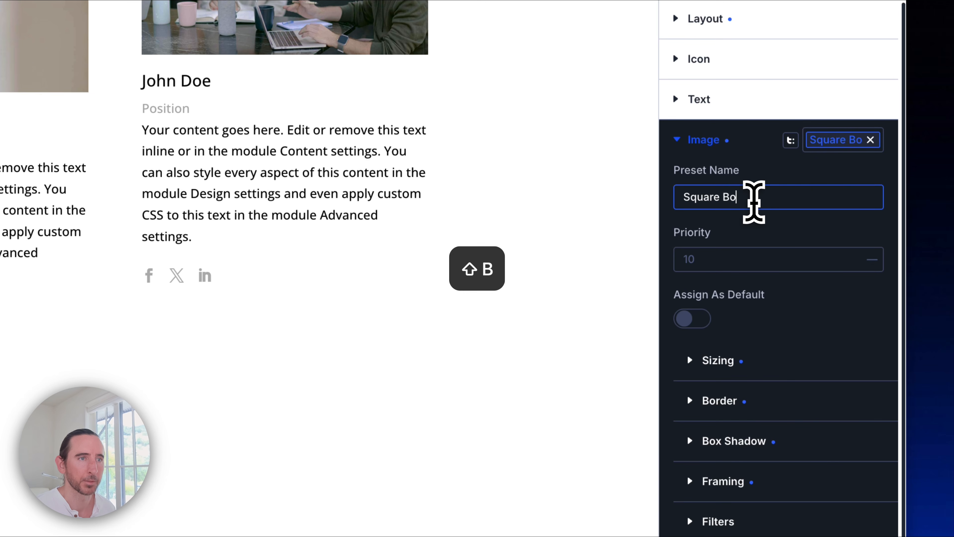
type("rder")
scroll(773, 450, "down", 6)
left_click(833, 343)
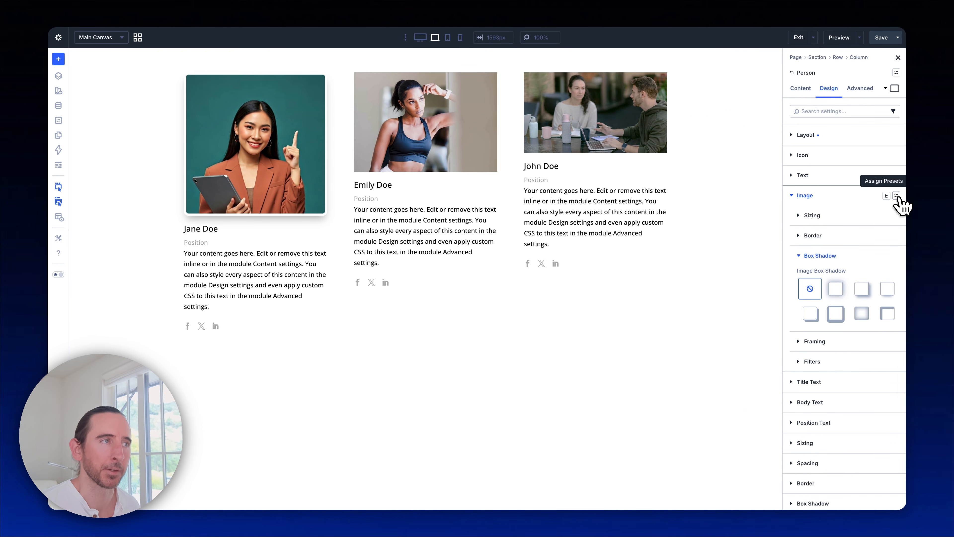
- Assign the Square Border image preset to the second and third people's images
left_click(897, 196)
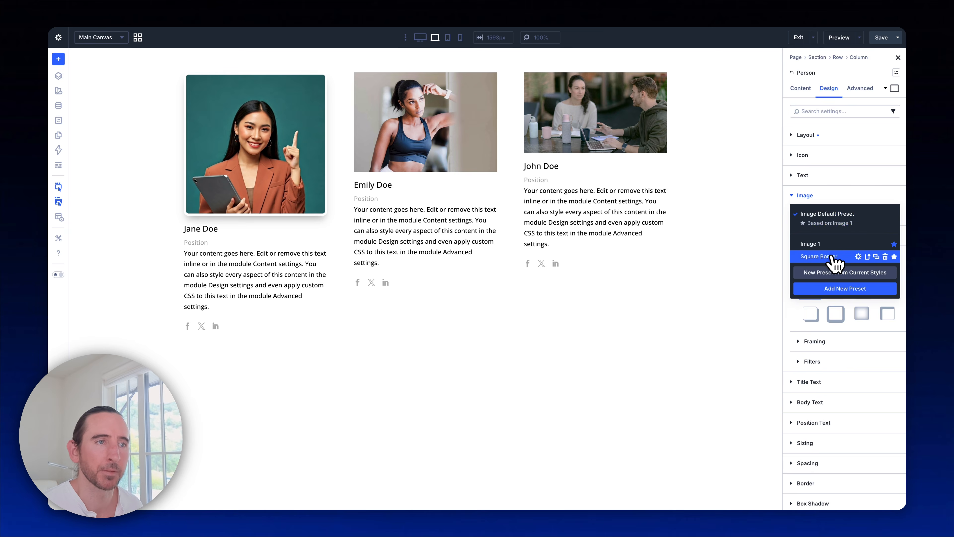
left_click(822, 254)
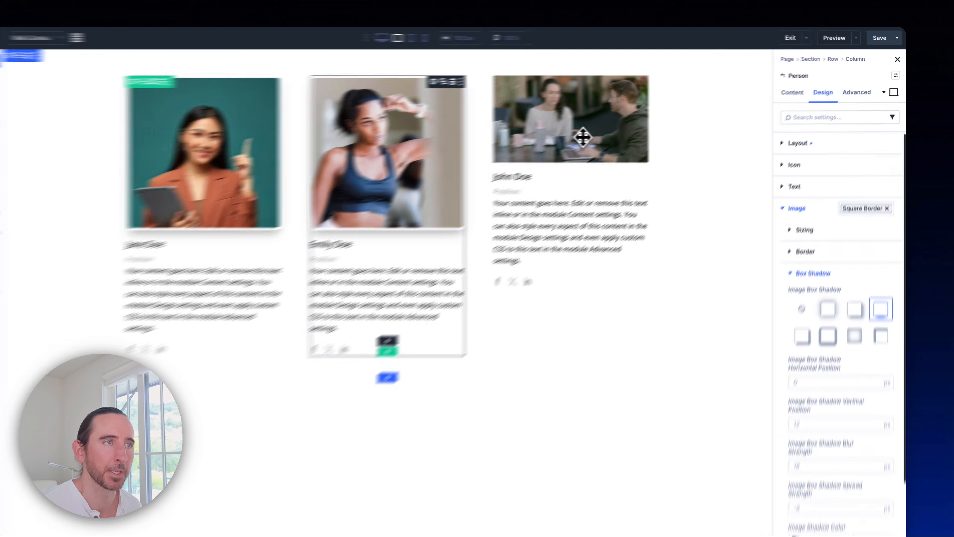
left_click(891, 208)
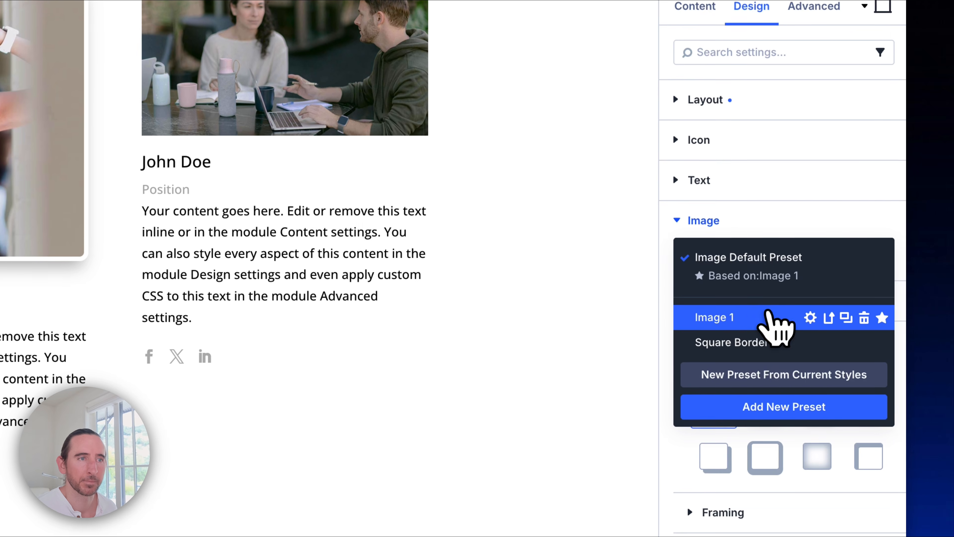
left_click(753, 344)
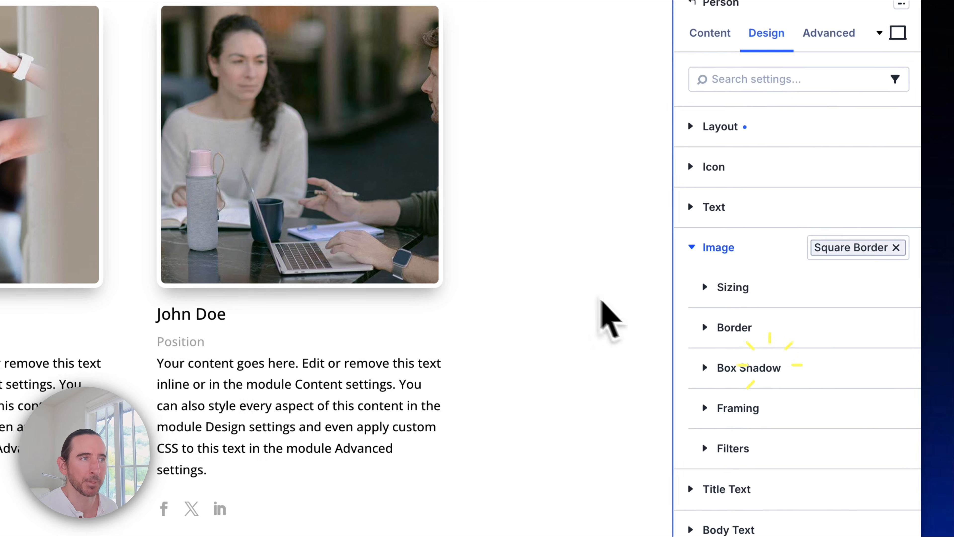
- Move the object position of the third person's image to 100% X, 30% Y and the second person's to 28% X, 43% Y
left_click(779, 408)
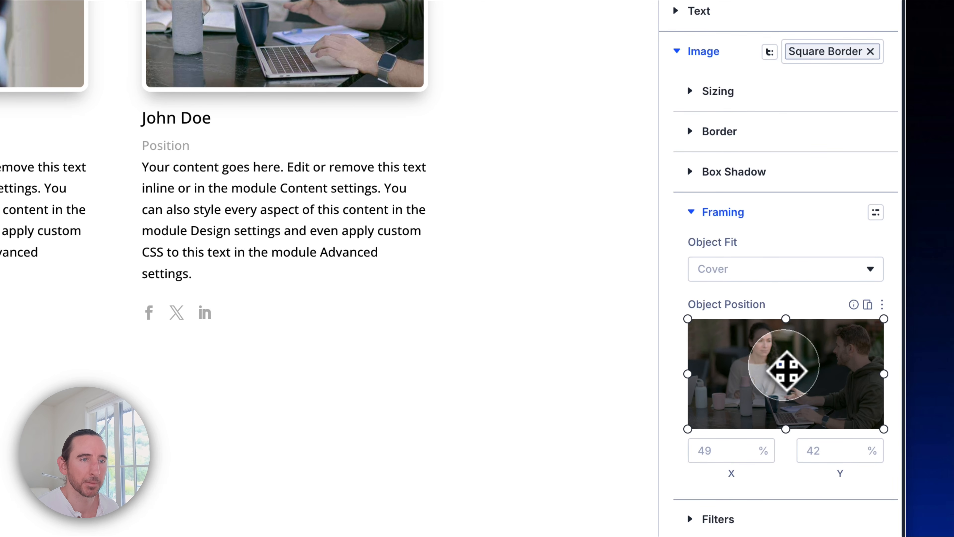
left_click_drag(786, 370, 903, 347)
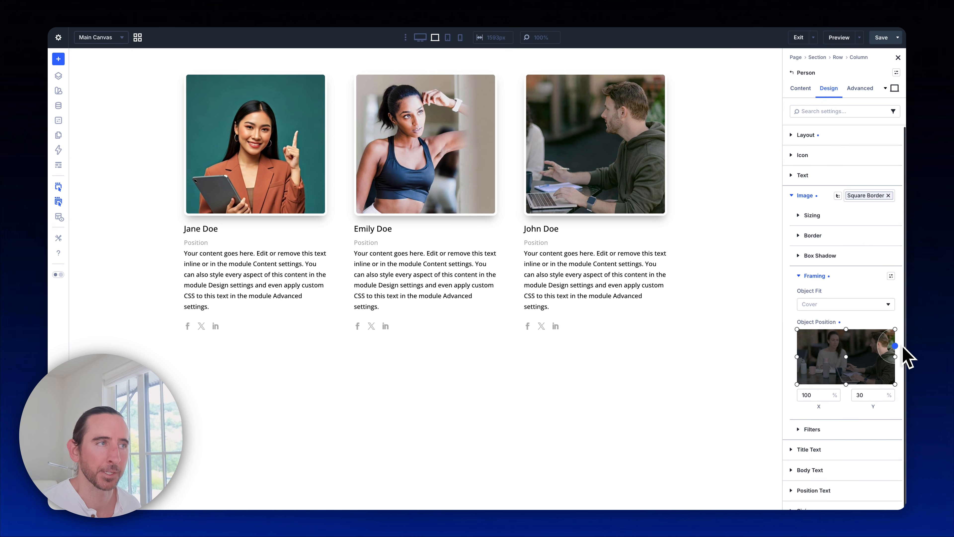
left_click(436, 139)
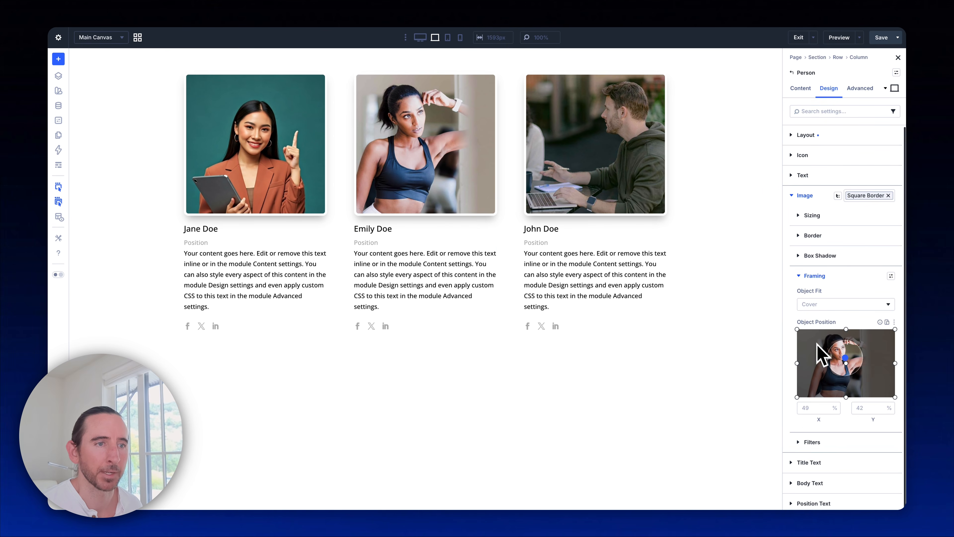
left_click_drag(845, 357, 824, 358)
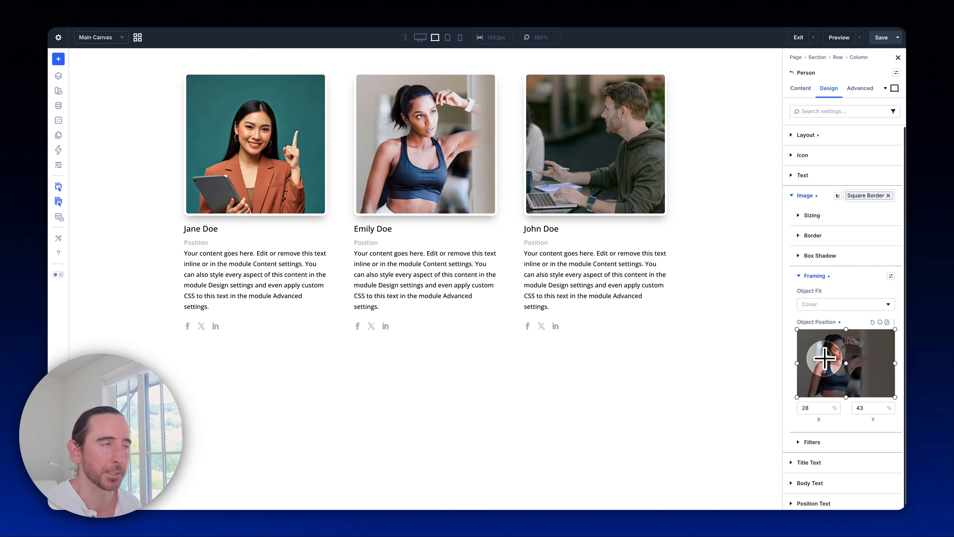
left_click(836, 274)
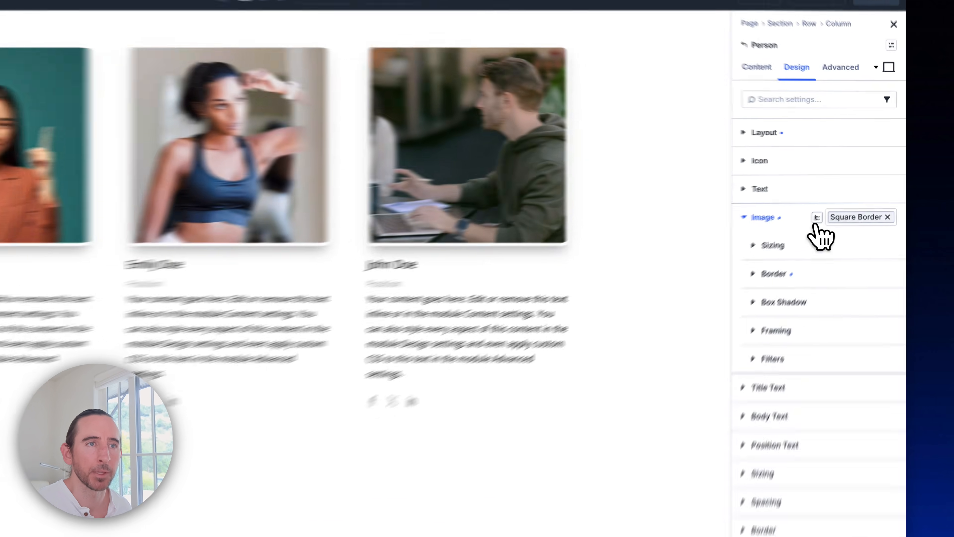
- Add the Transform option group to the person module's Image design settings
left_click(843, 195)
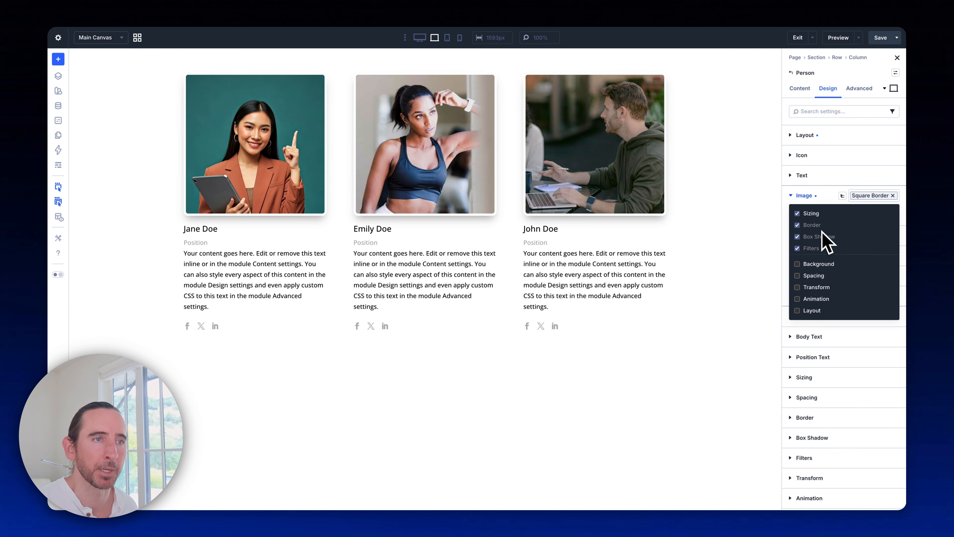
left_click(833, 289)
left_click(762, 331)
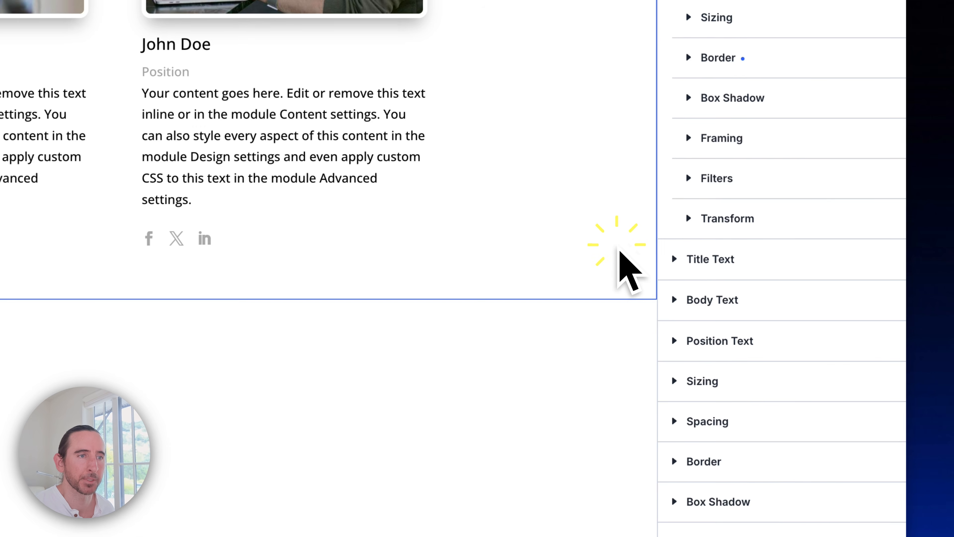
- Adjust the scale of the person module's images in the Transform option group
left_click(760, 217)
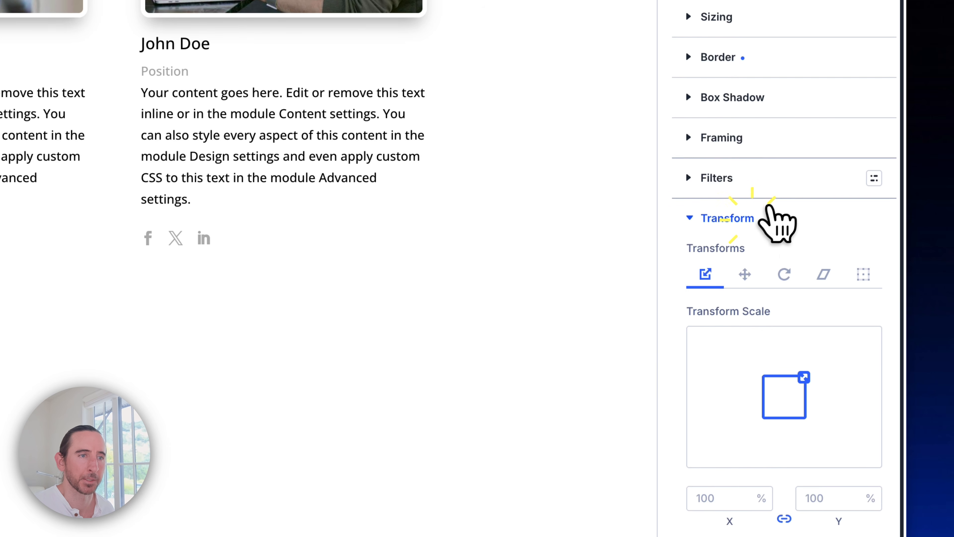
left_click_drag(803, 376, 855, 393)
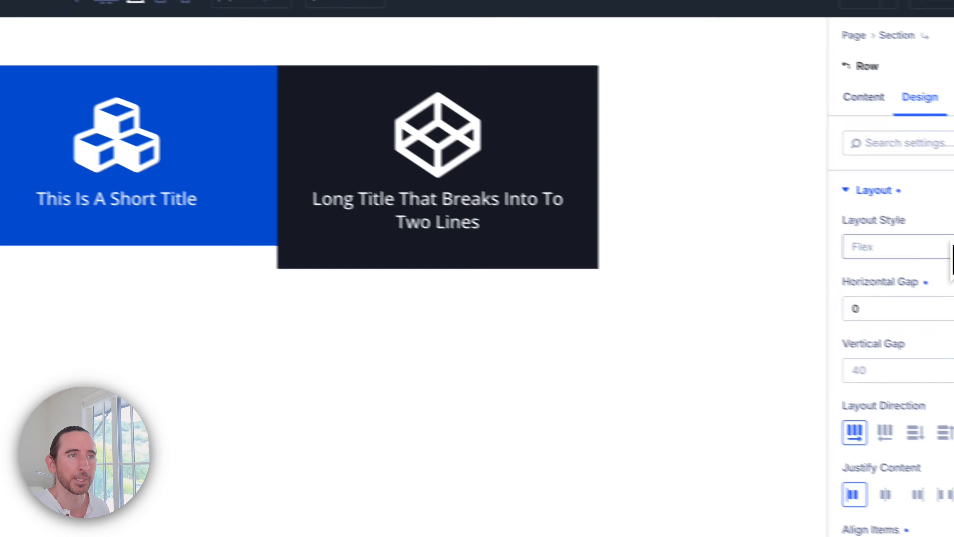
- Set the row's Align Items to Stretch and preview its columns at tablet and phone sizes
left_click(776, 400)
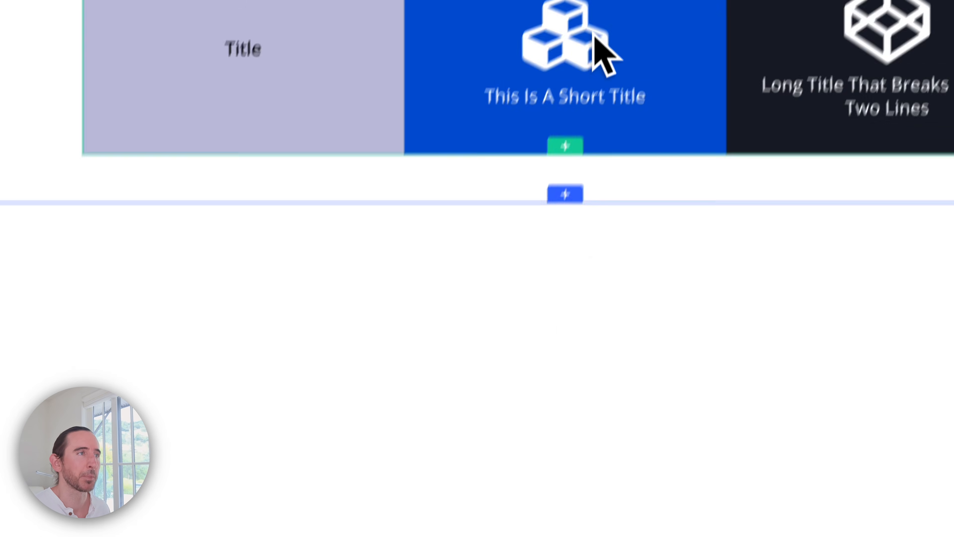
left_click(159, 1)
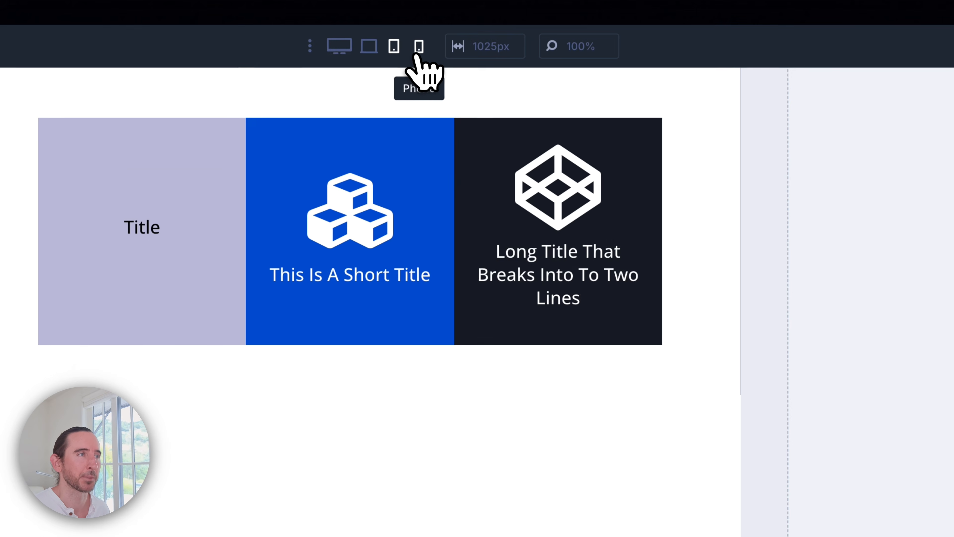
left_click(447, 30)
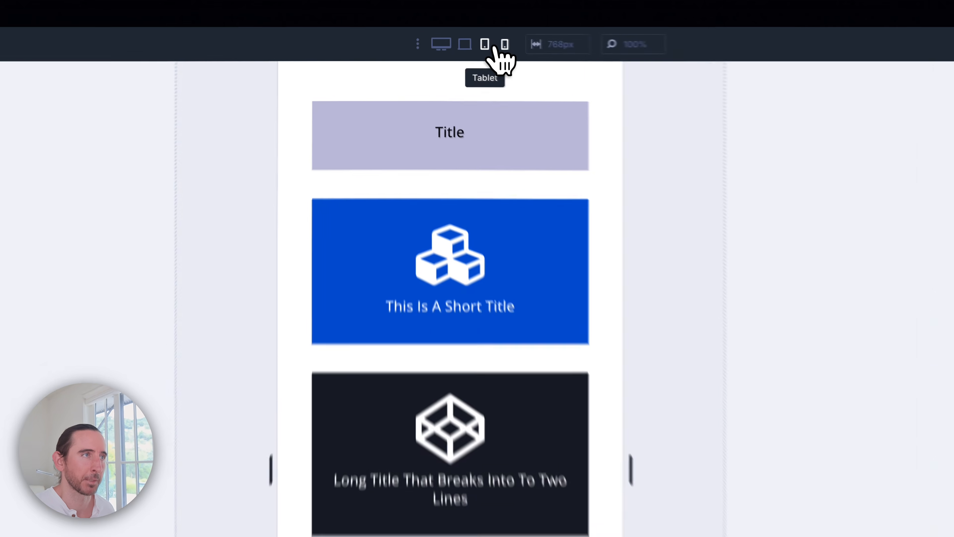
left_click(436, 38)
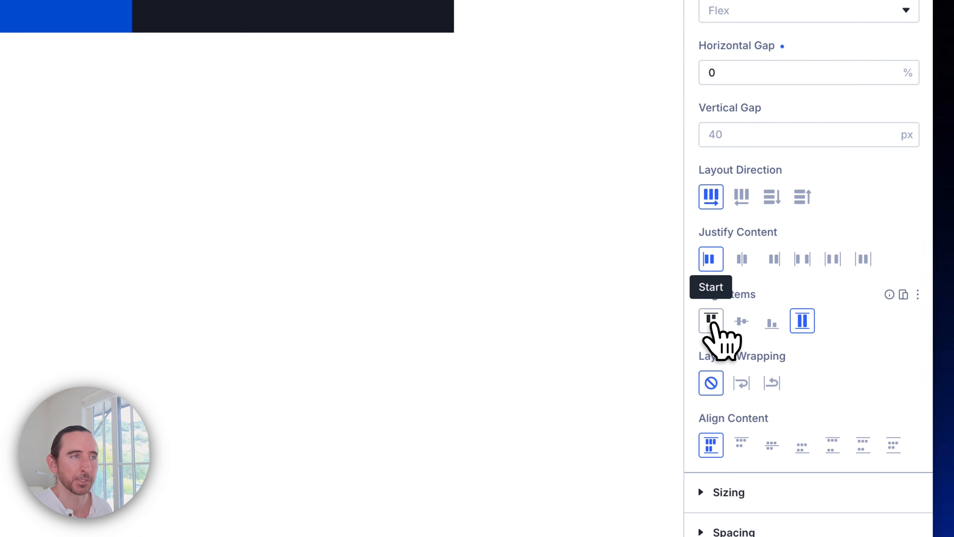
- Set the row's Align Items to Start and give the lavender Title column an aspect ratio of 1:1
left_click(712, 321)
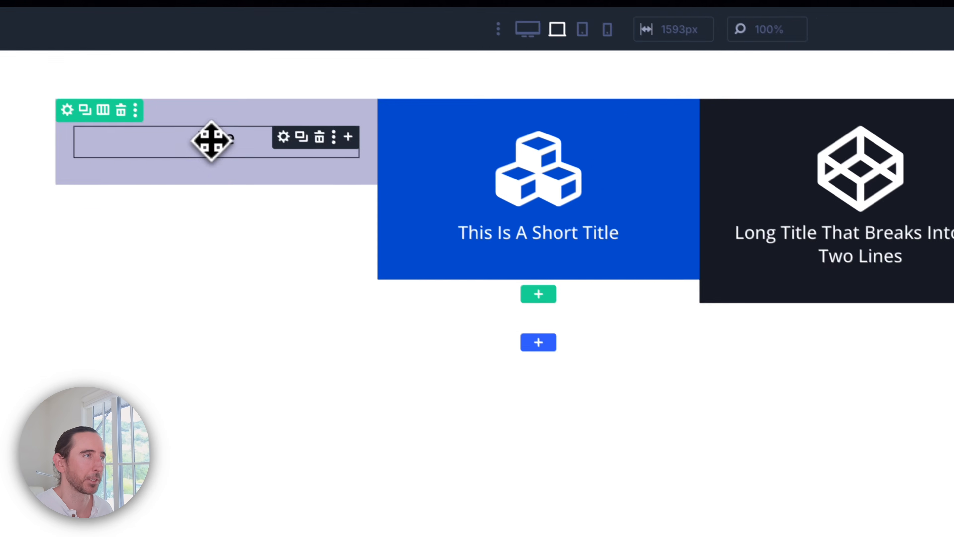
left_click(212, 140)
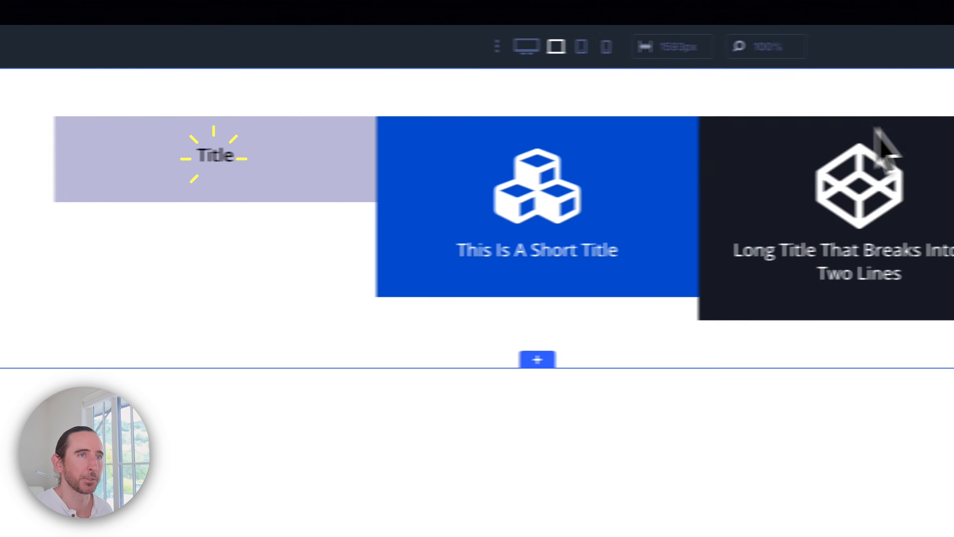
left_click(936, 100)
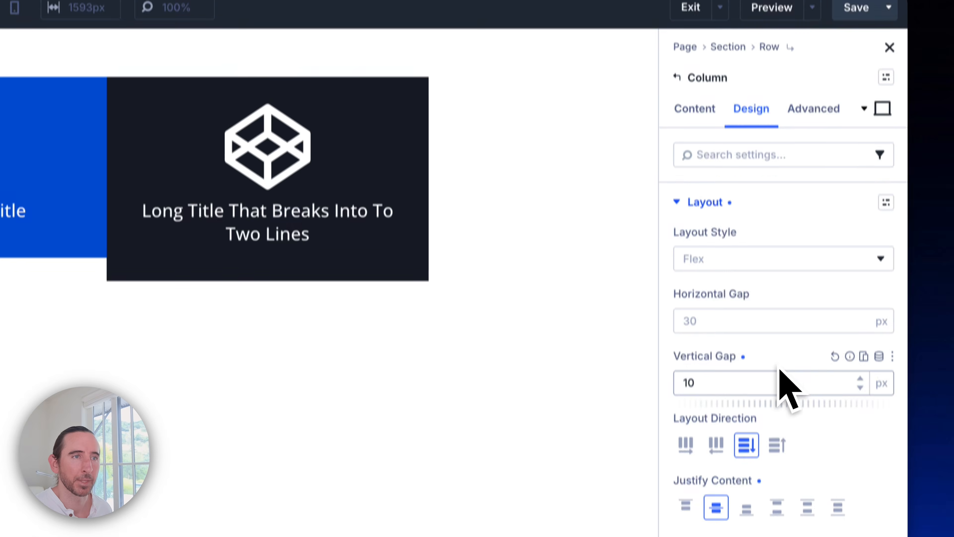
left_click(736, 199)
left_click(746, 235)
left_click(695, 492)
type("1")
left_click(817, 490)
type("1")
left_click(716, 493)
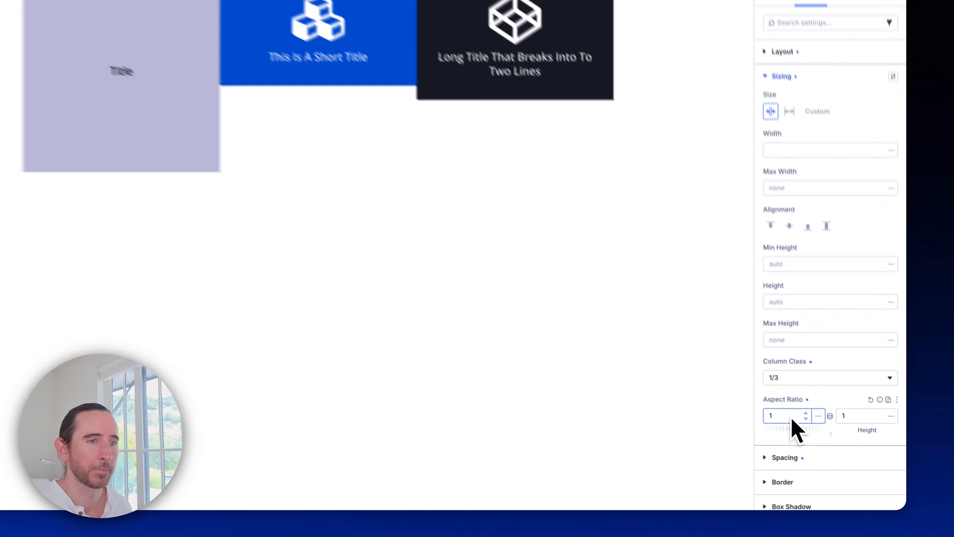
- Extend the Title column's Sizing attributes to all Column elements on the entire page
right_click(808, 155)
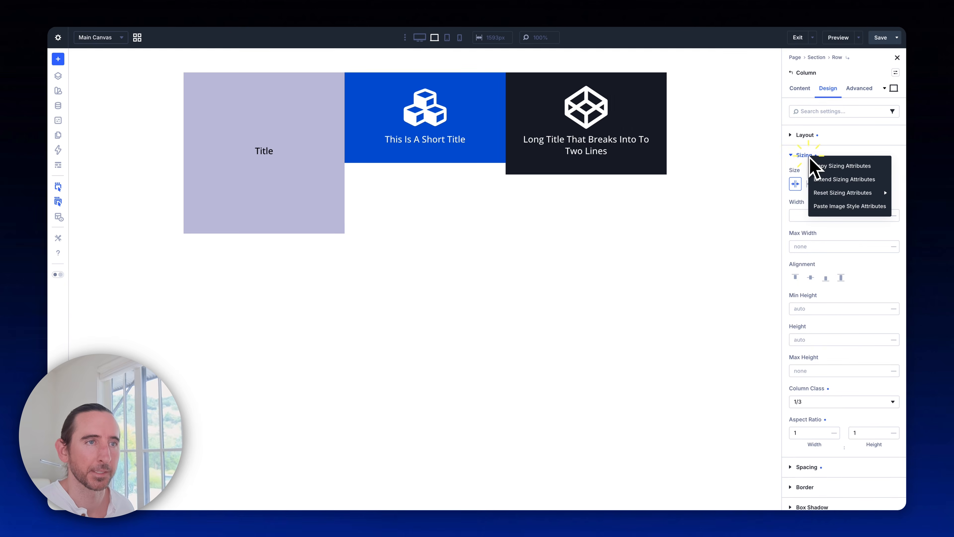
left_click(834, 180)
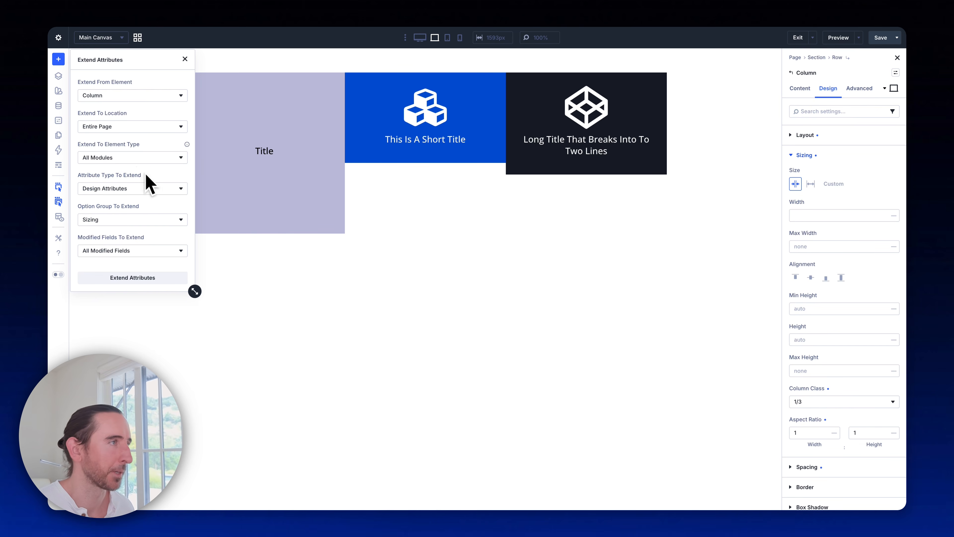
left_click(139, 157)
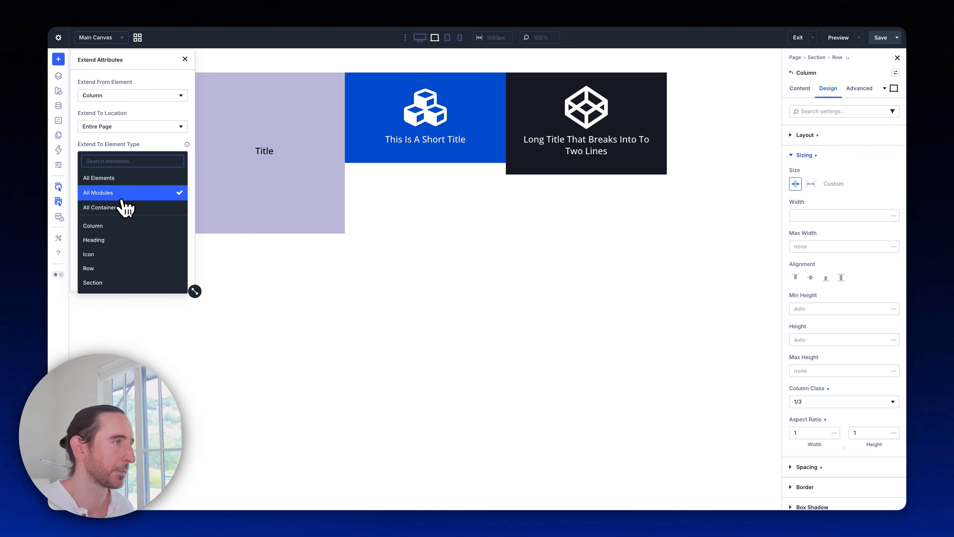
left_click(123, 226)
left_click(148, 277)
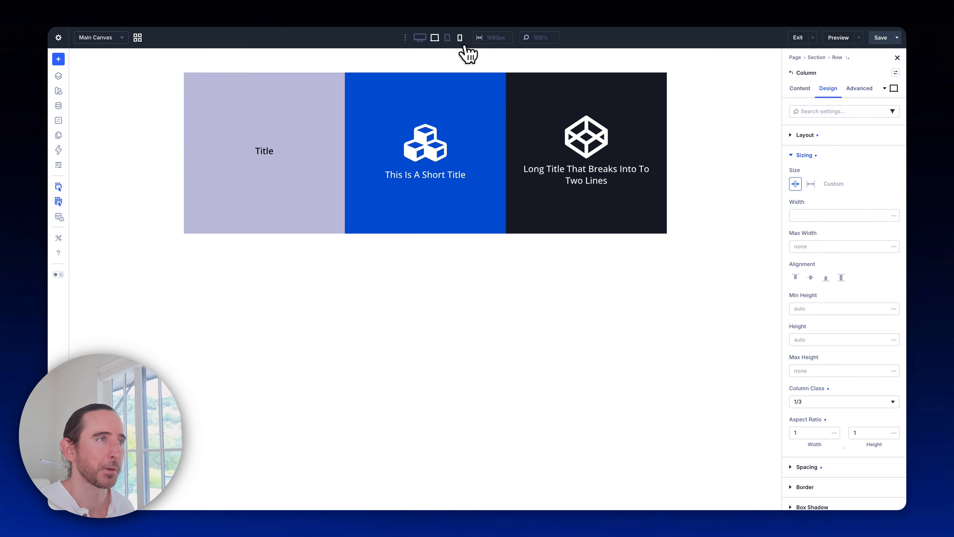
- Preview the square columns at tablet and phone sizes and return to the desktop view
left_click(448, 38)
left_click(450, 39)
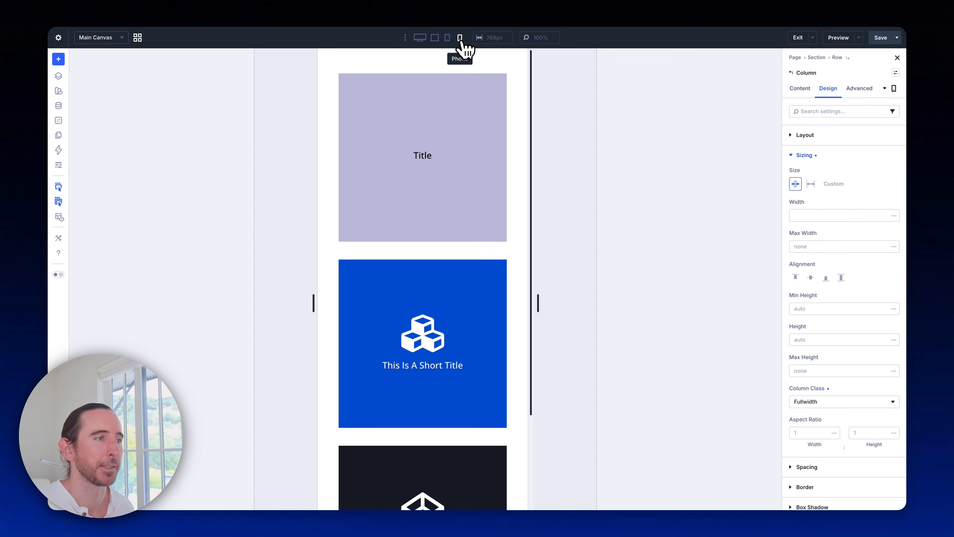
left_click(447, 39)
left_click(435, 37)
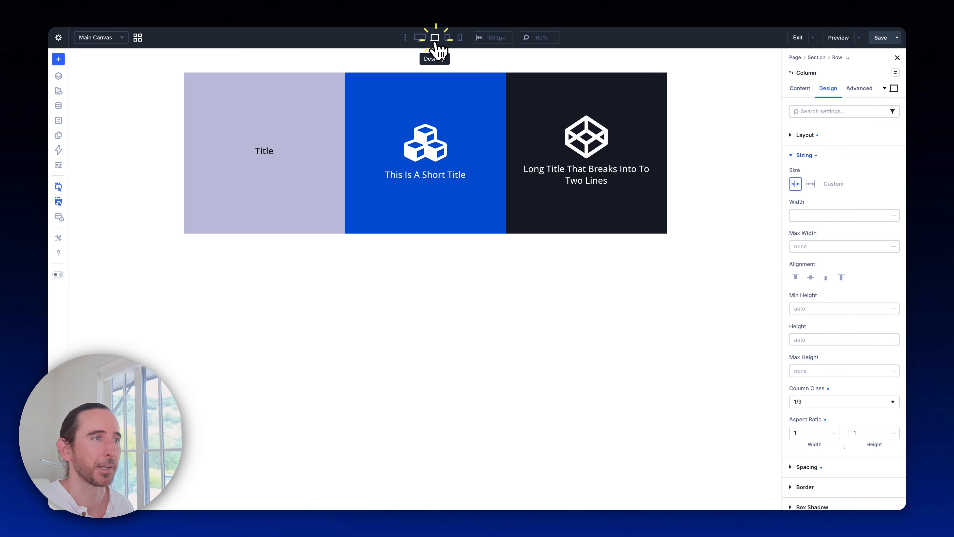